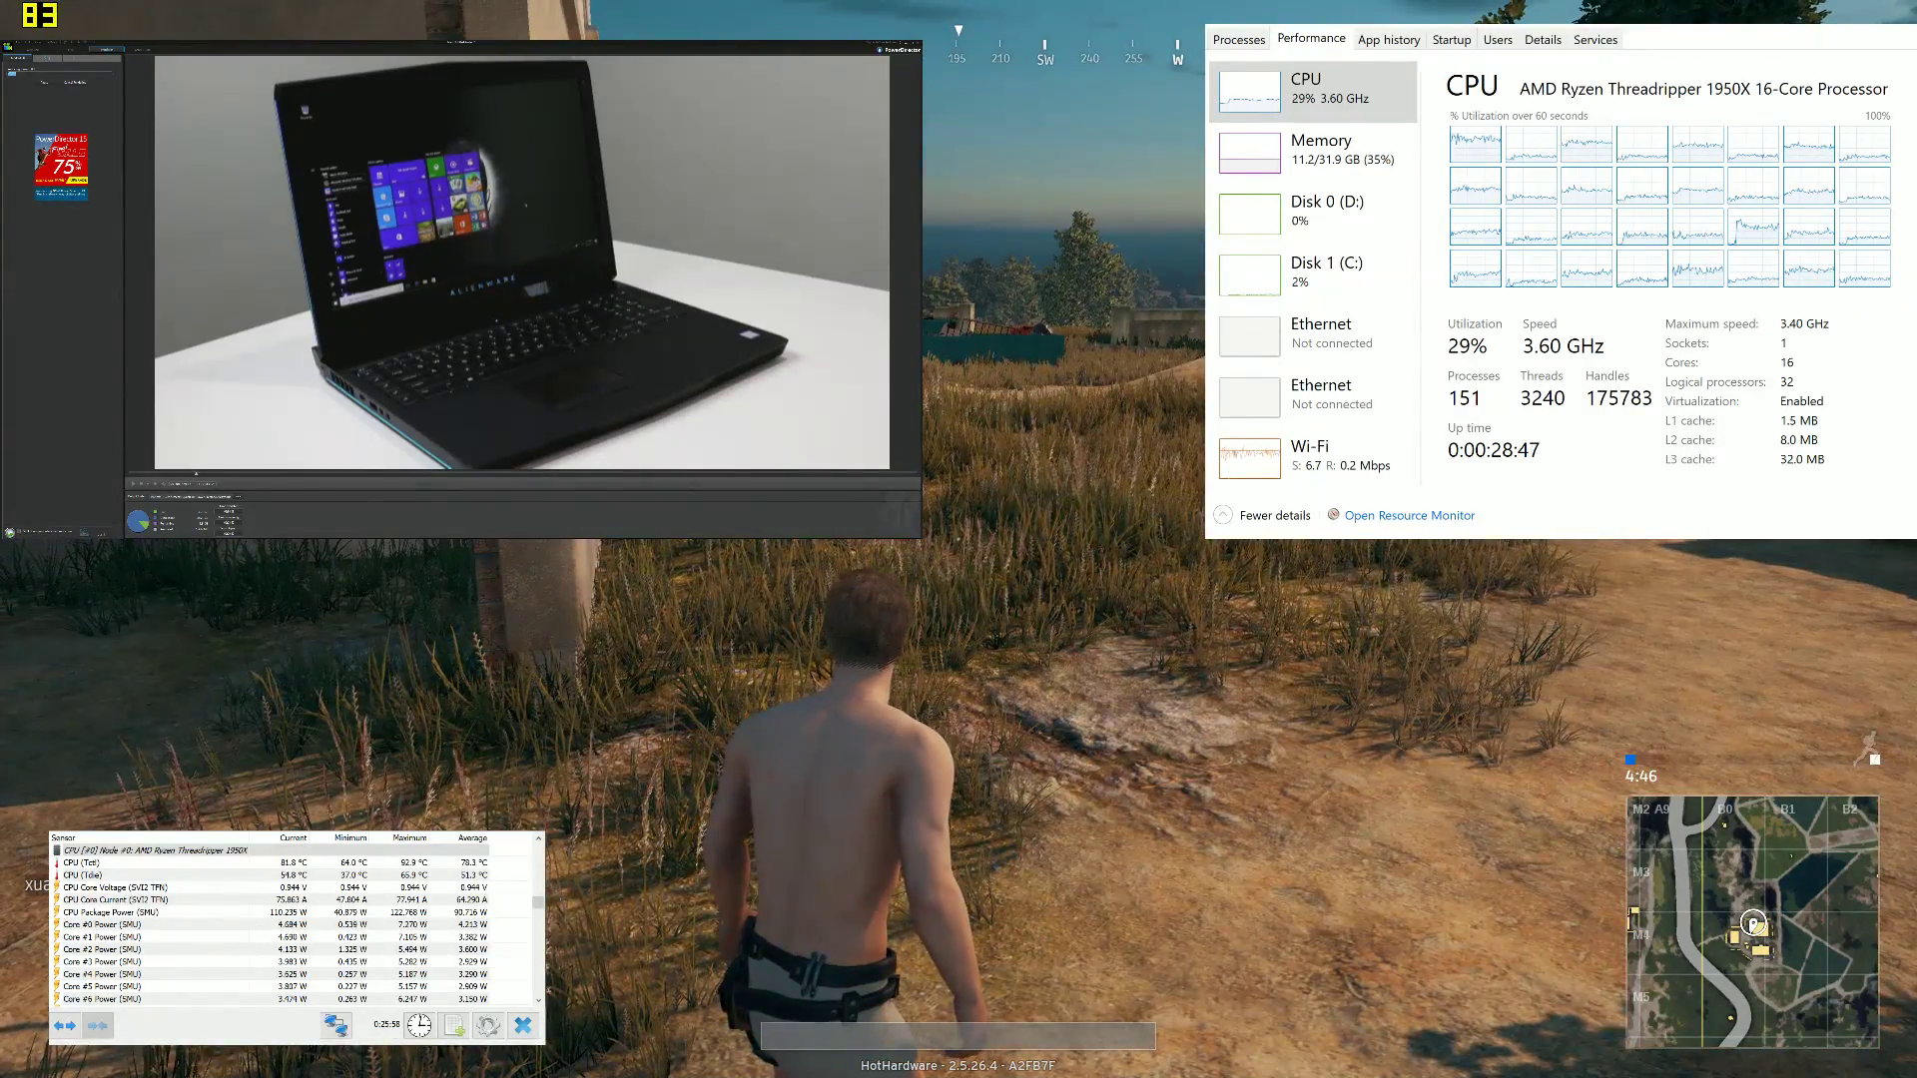
key(m)
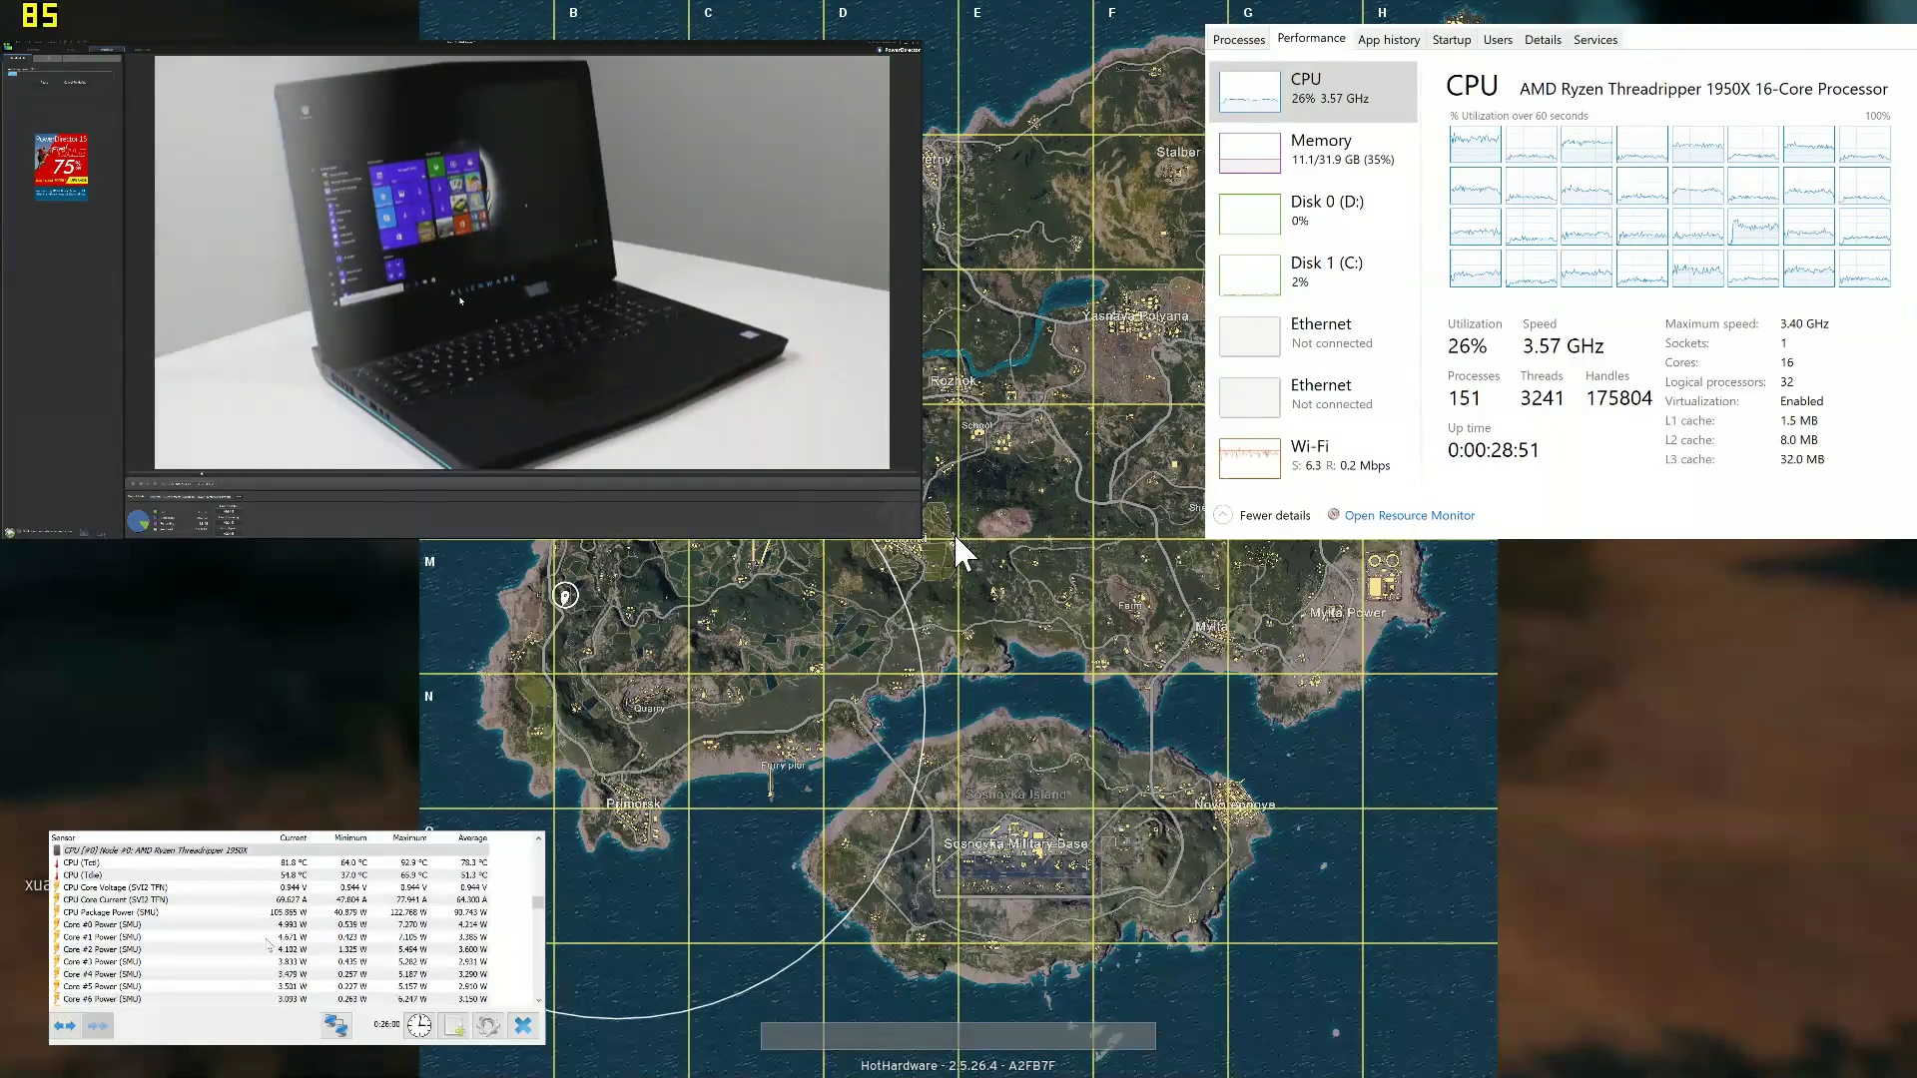
key(m)
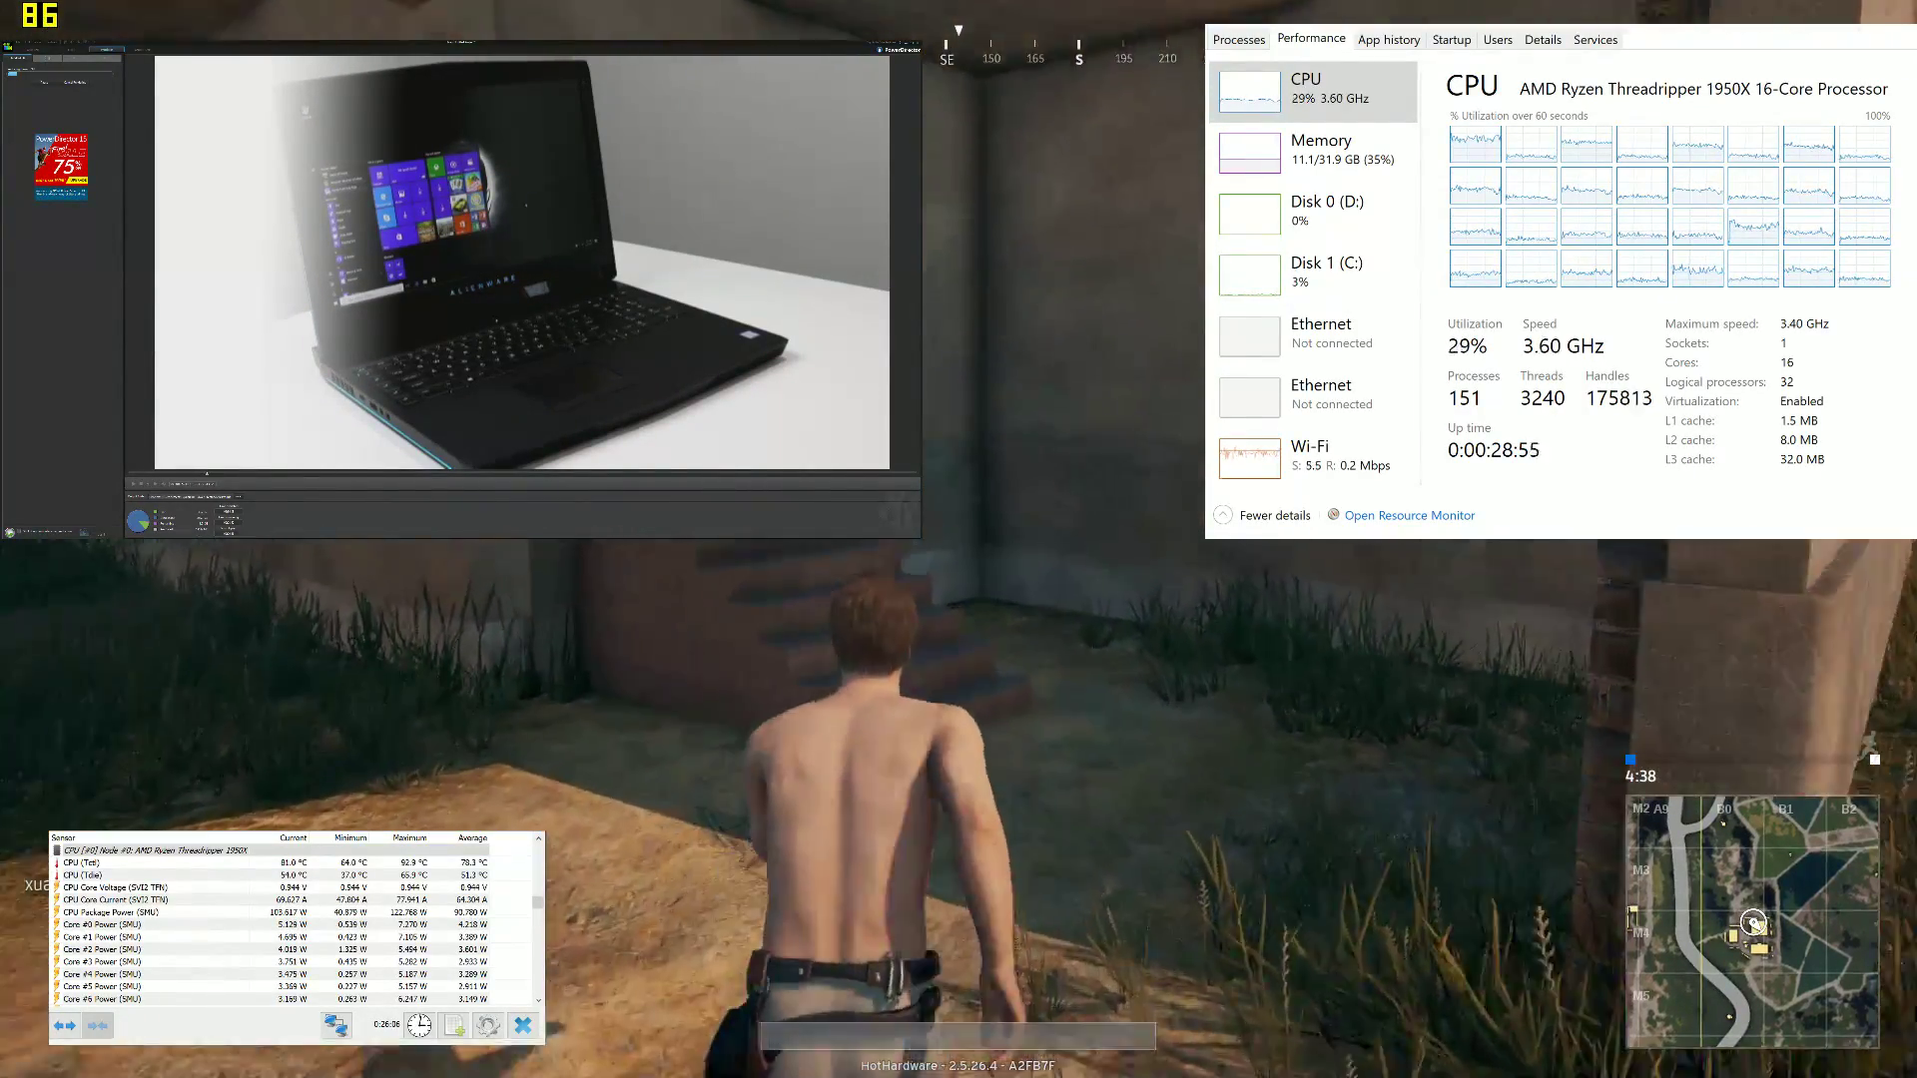
key(w)
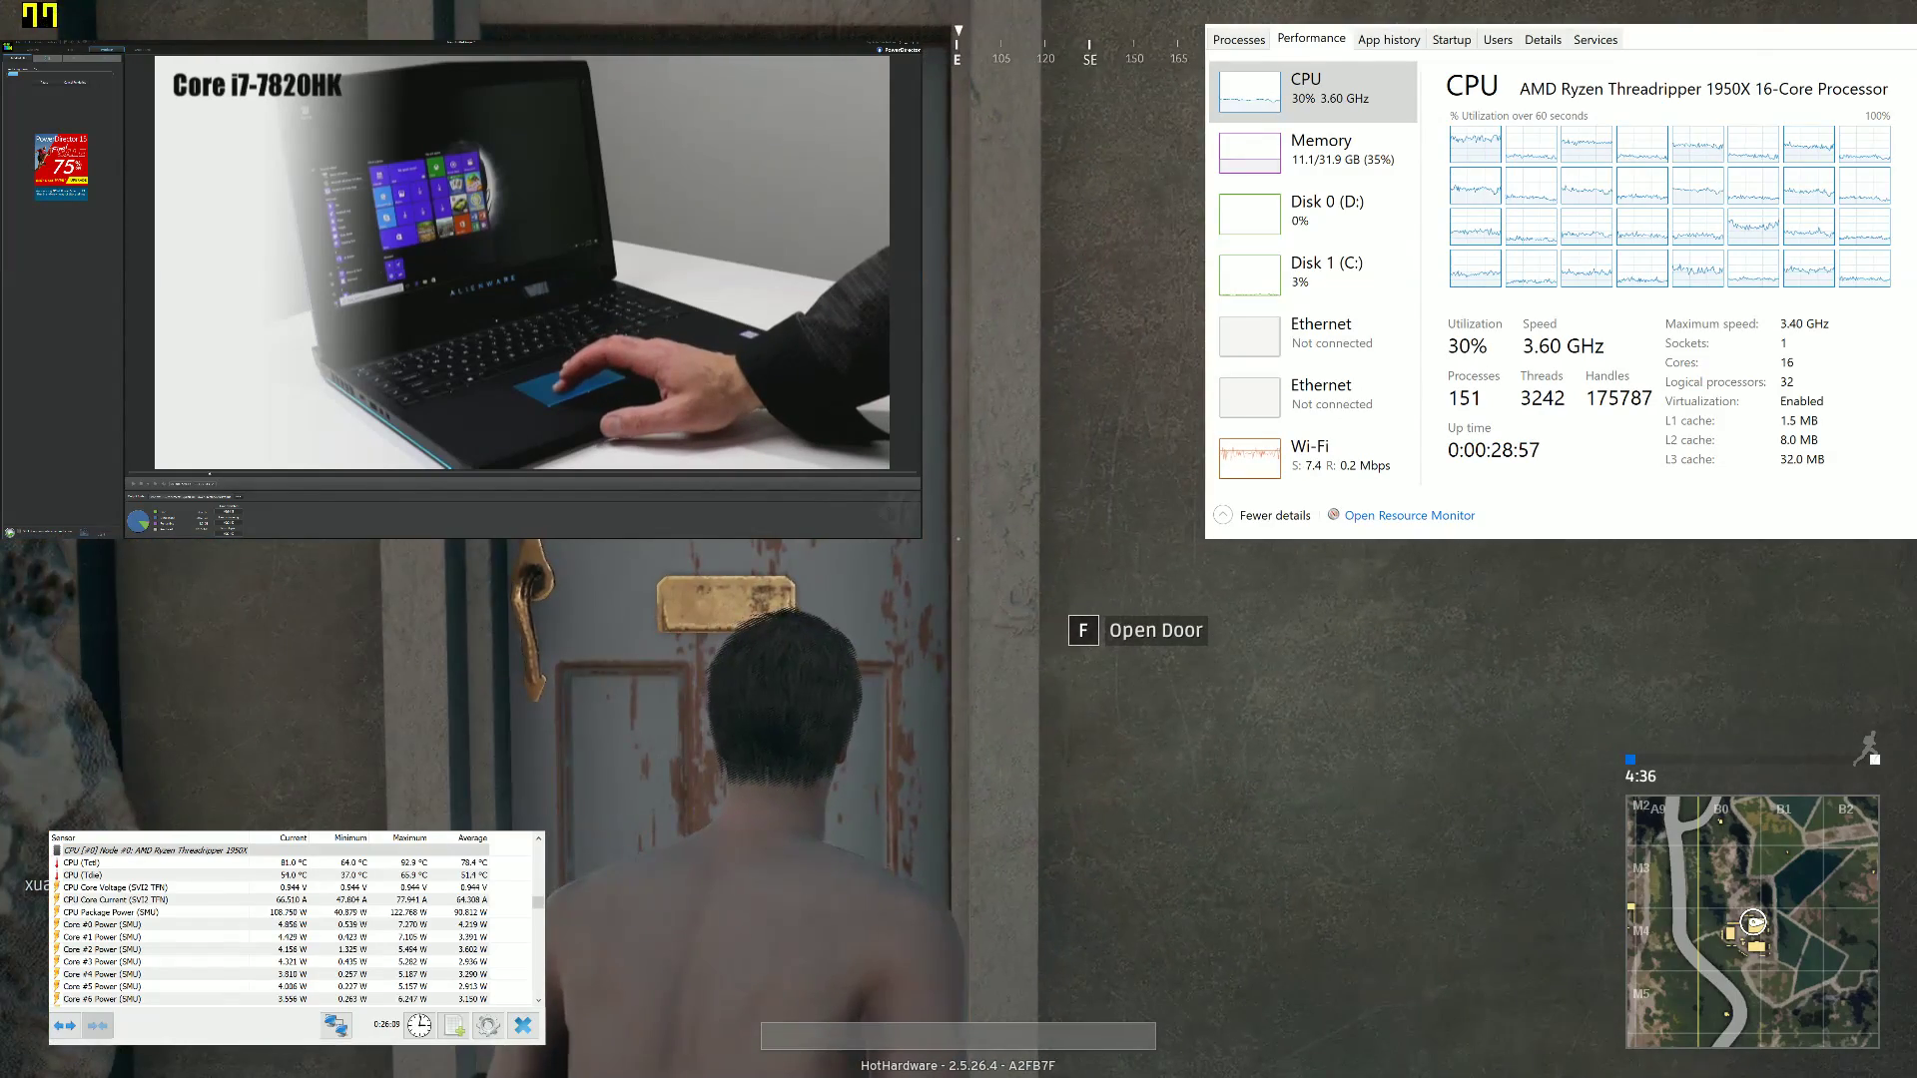